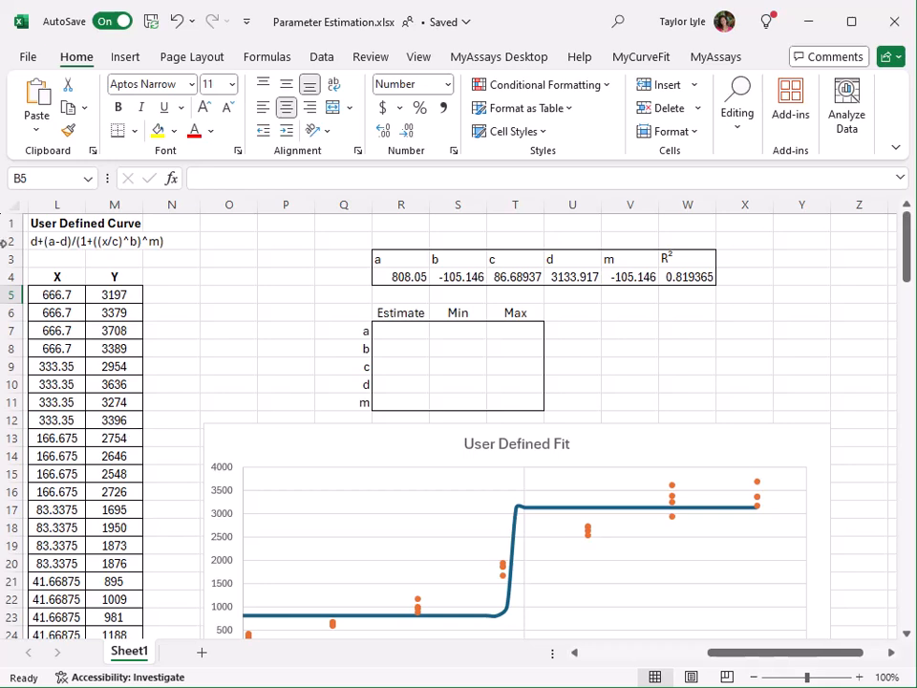
Step: Inspect the user-defined curve formula in L2 and the fitted-parameter formula in R4 with its chart
click(76, 239)
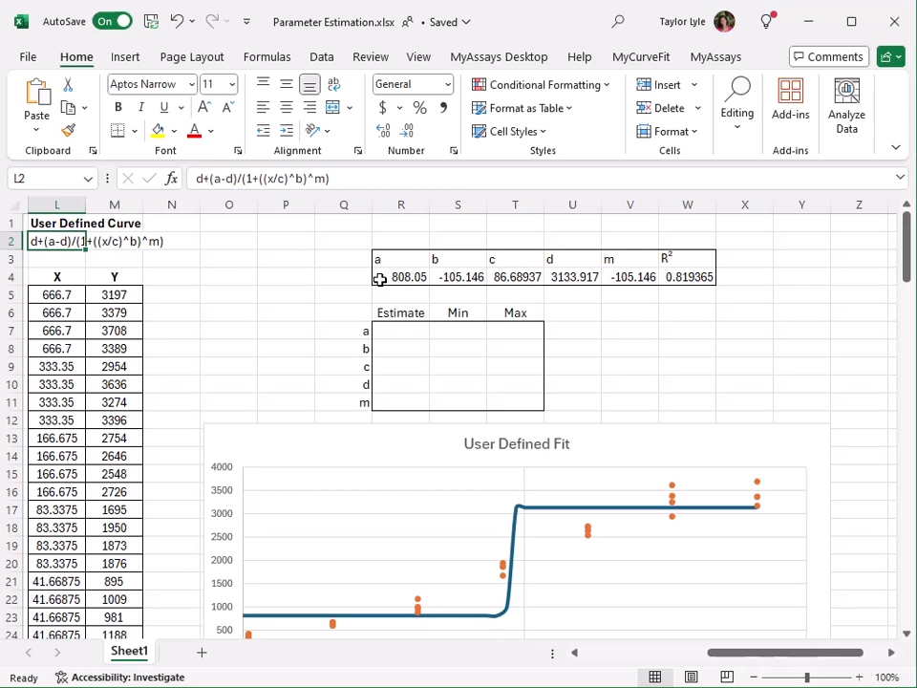
click(379, 279)
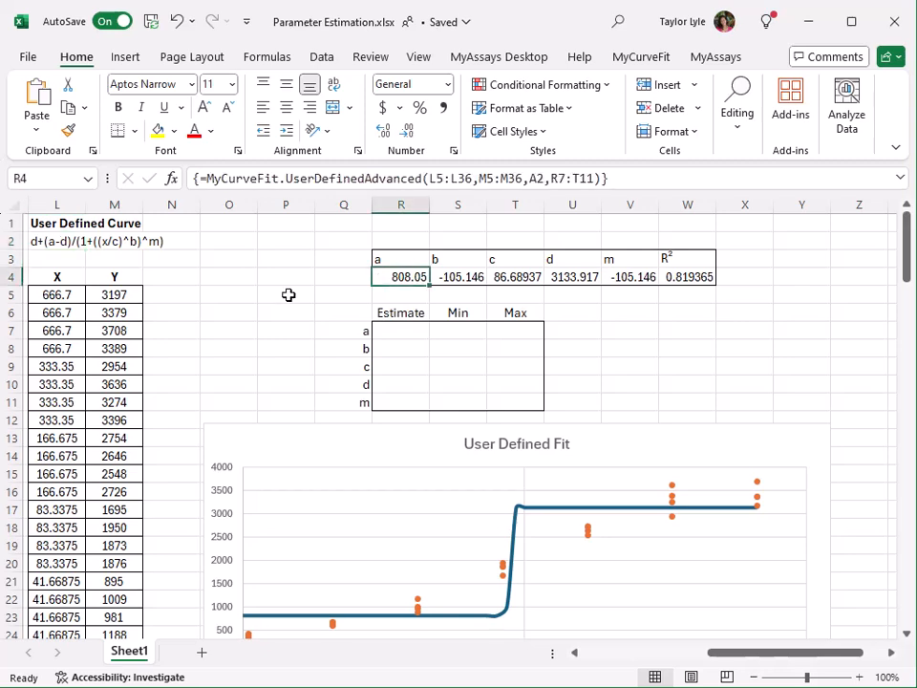
scroll(289, 295, down, 2)
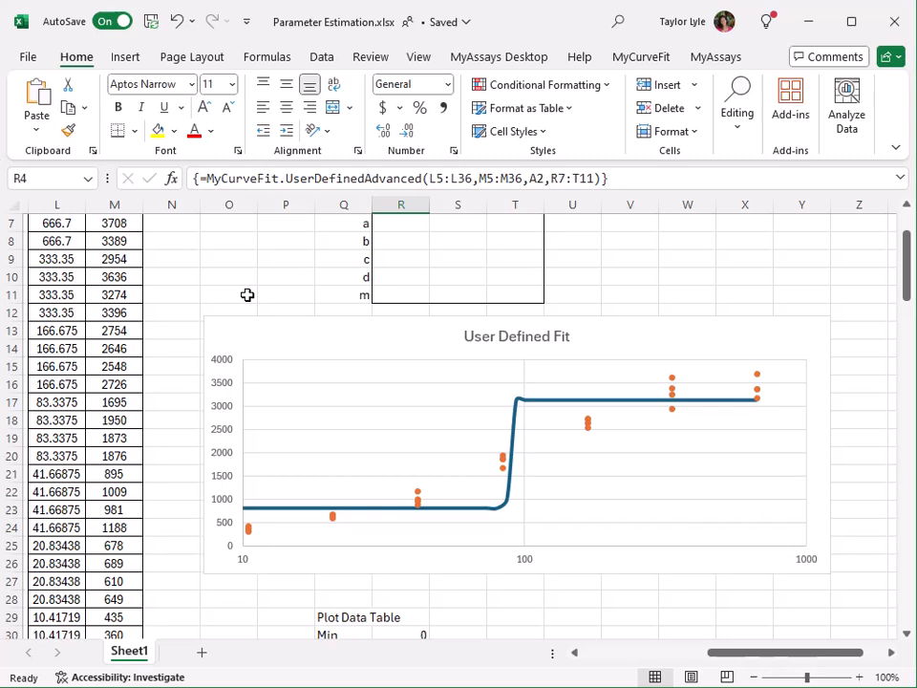
scroll(246, 294, up, 2)
drag(747, 659, 583, 675)
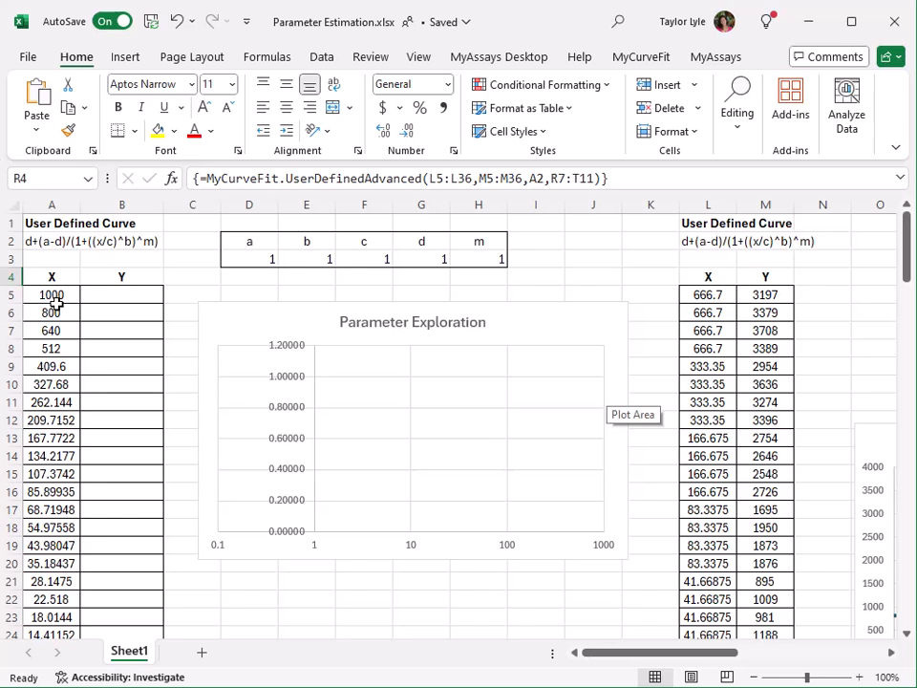
Step: In B5, enter =MyCurveFit.UserDefined.CalcY($D$3:$H$3,A5,$A$2) to compute Y from the parameters, X and the curve formula
click(125, 295)
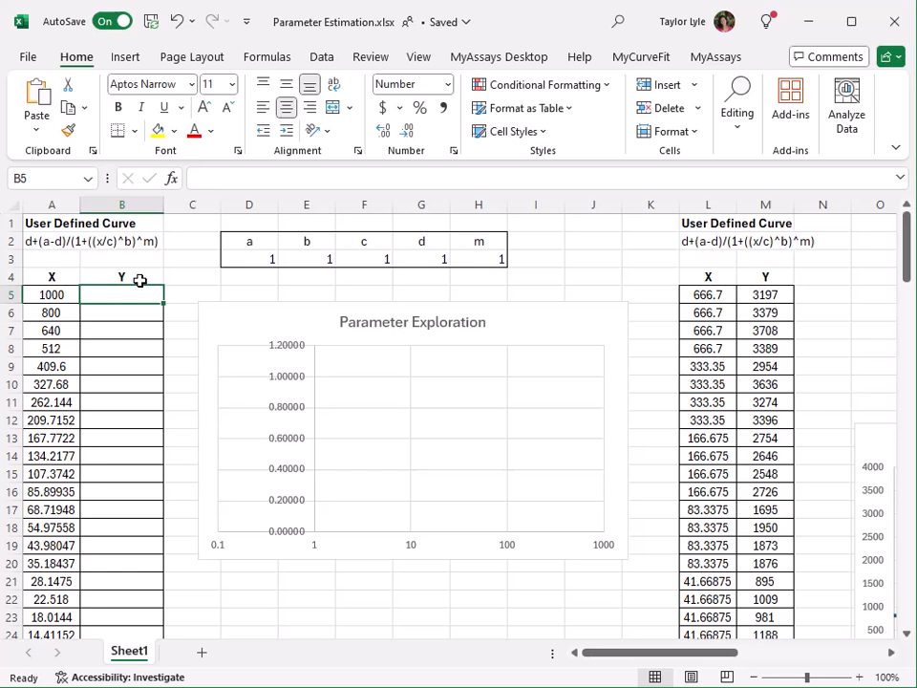
text(=mycur)
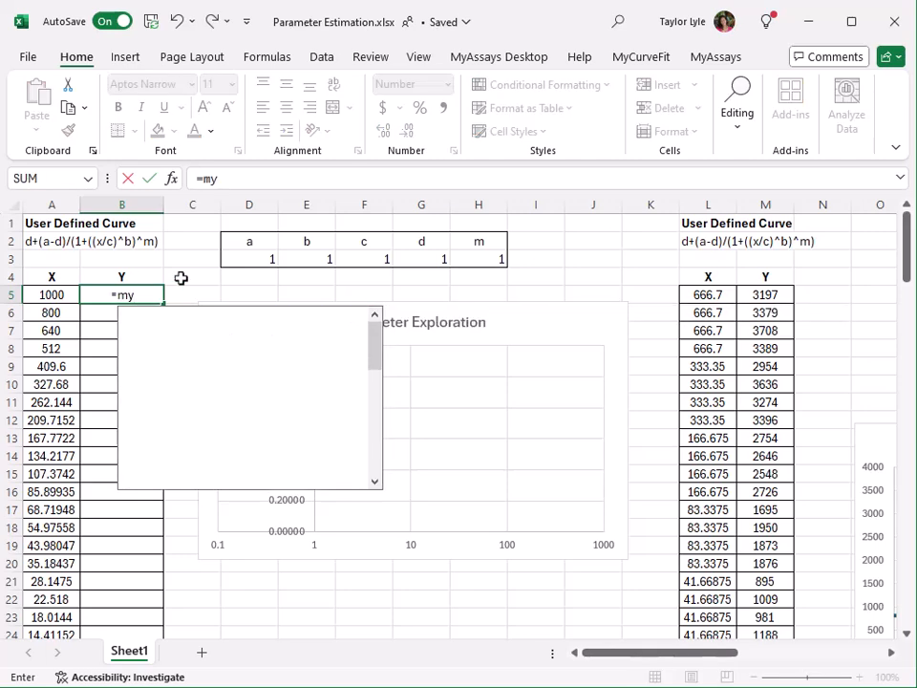
scroll(348, 275, down, 5)
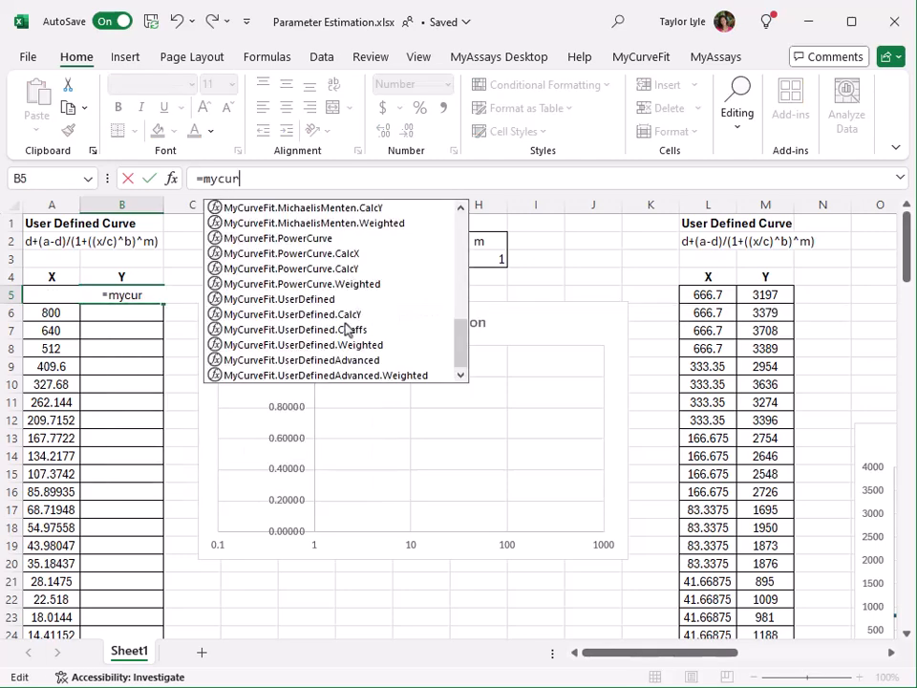
double_click(351, 314)
drag(252, 258, 472, 256)
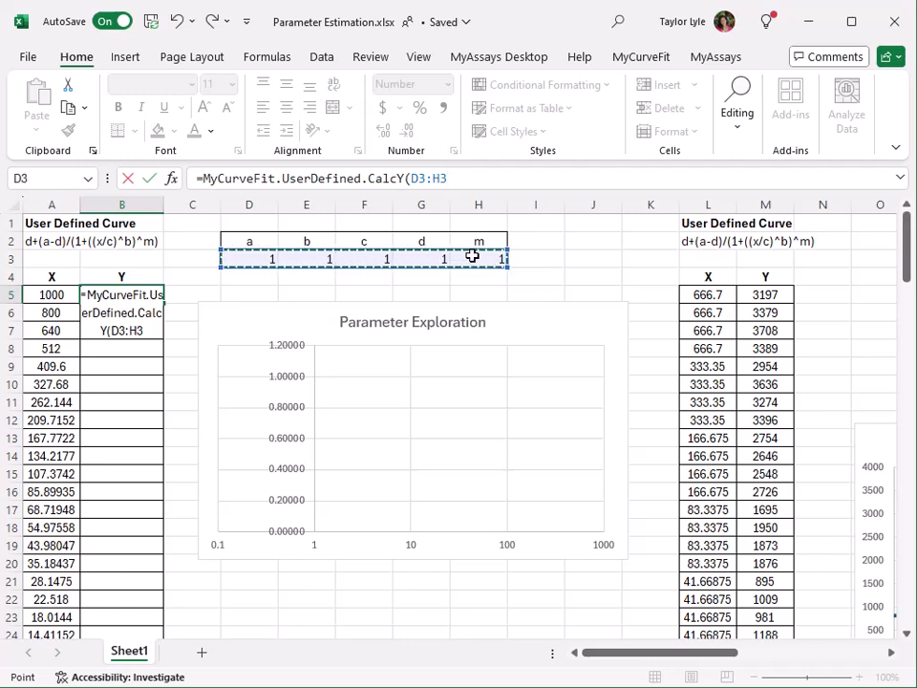
key(F4)
text(,)
click(48, 294)
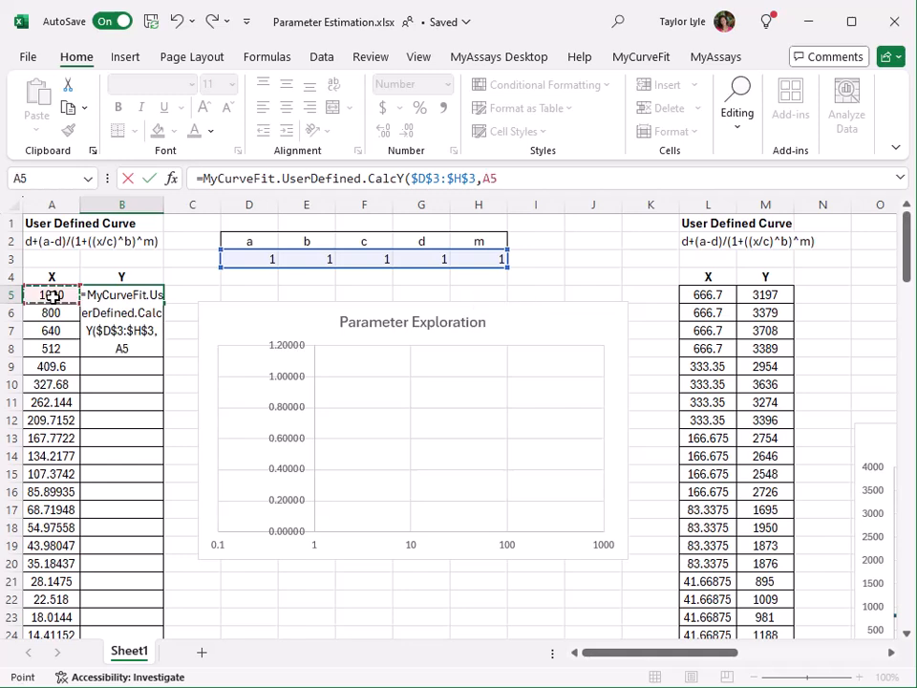
text(,)
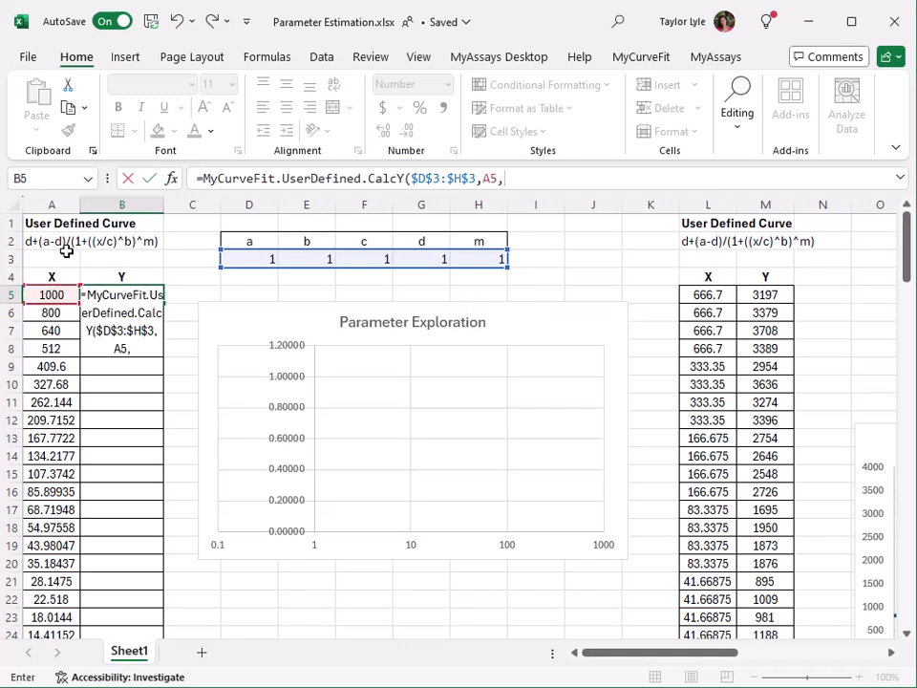
click(54, 243)
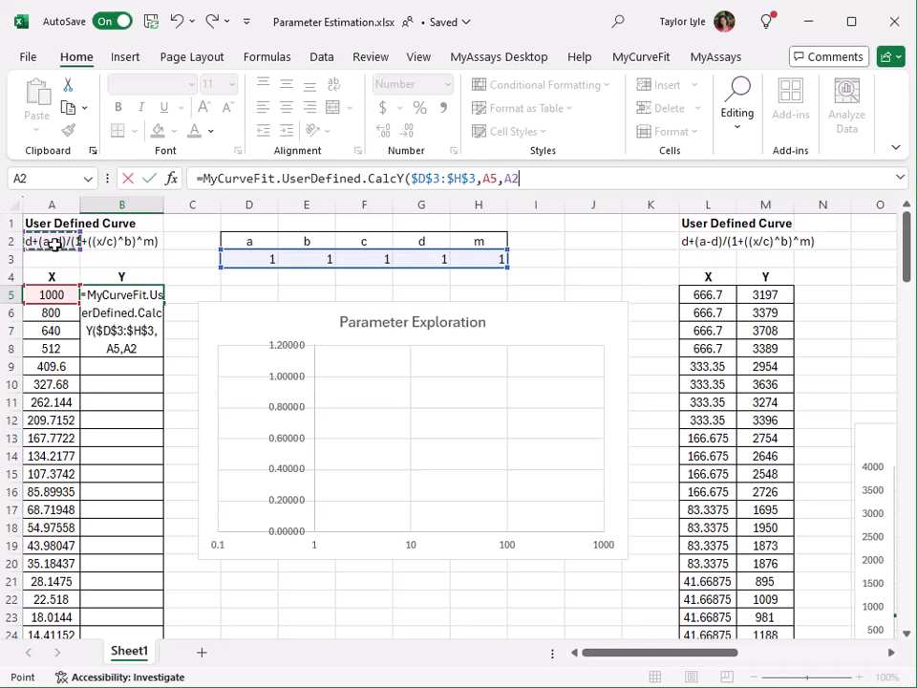
key(Return)
click(158, 294)
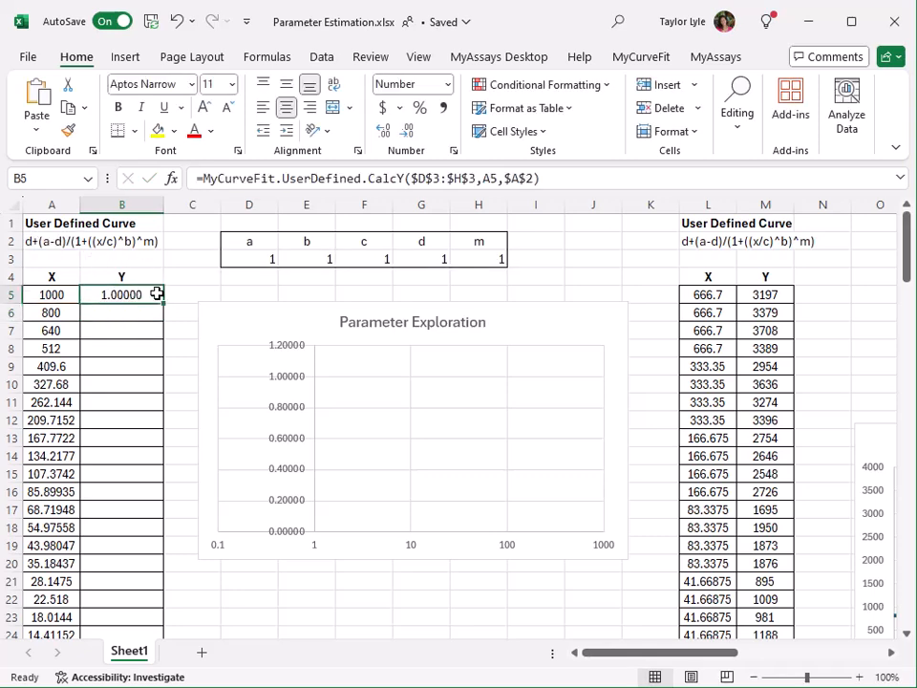
Step: Fill the B5 formula down the whole Y column
drag(165, 305, 153, 657)
scroll(160, 498, up, 5)
click(172, 262)
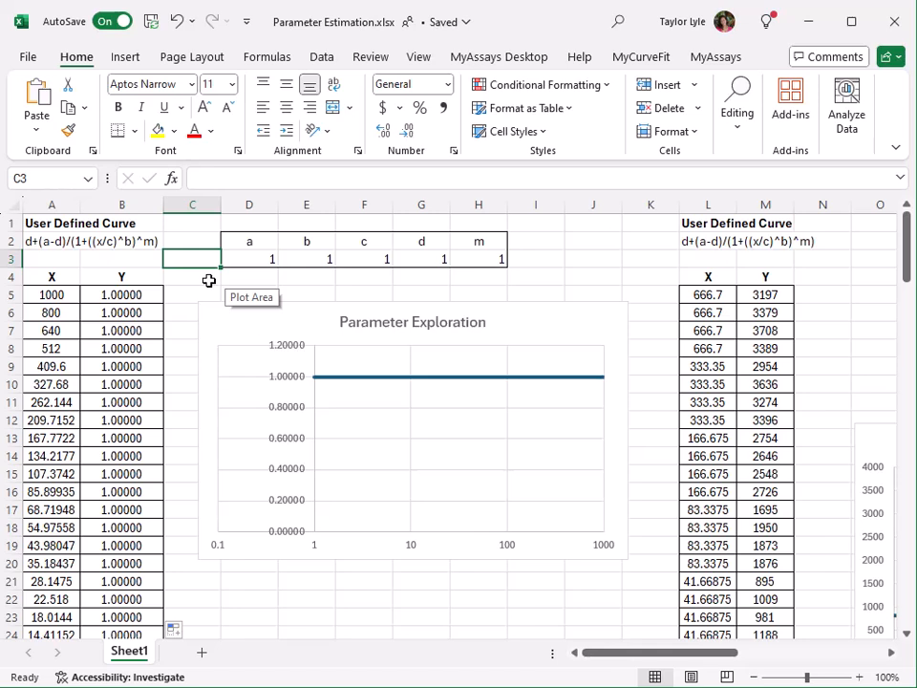
Step: Set parameter a to -1
click(263, 259)
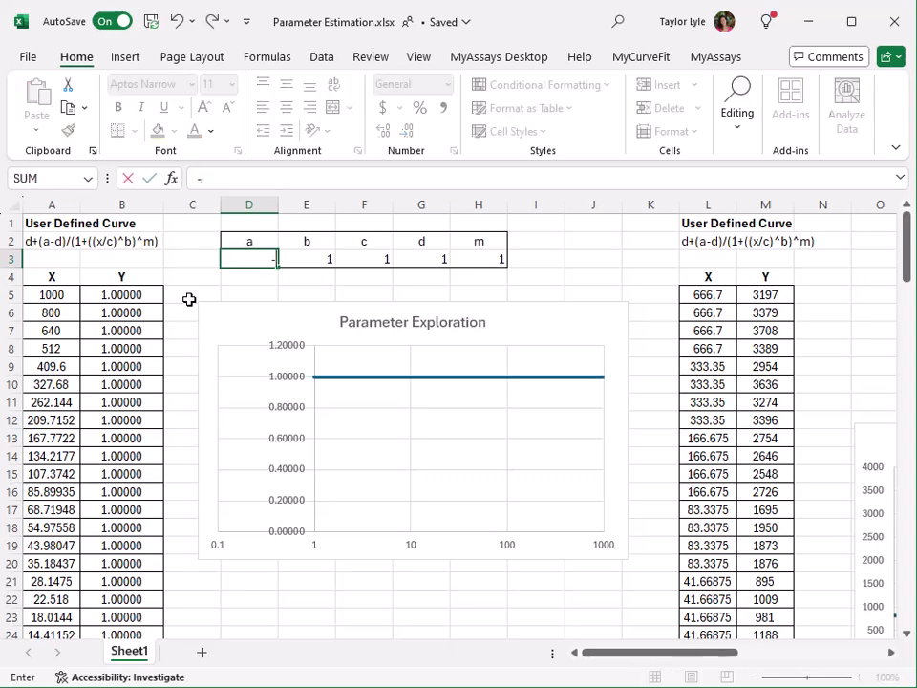
text(-1)
key(Return)
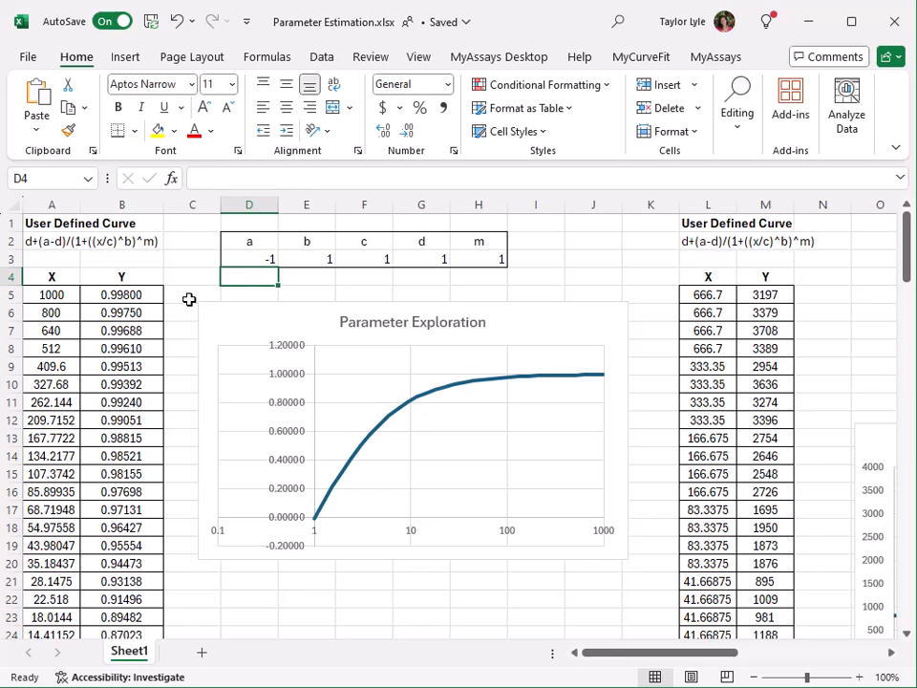
Step: Set parameter b to -1
key(Up)
key(Right)
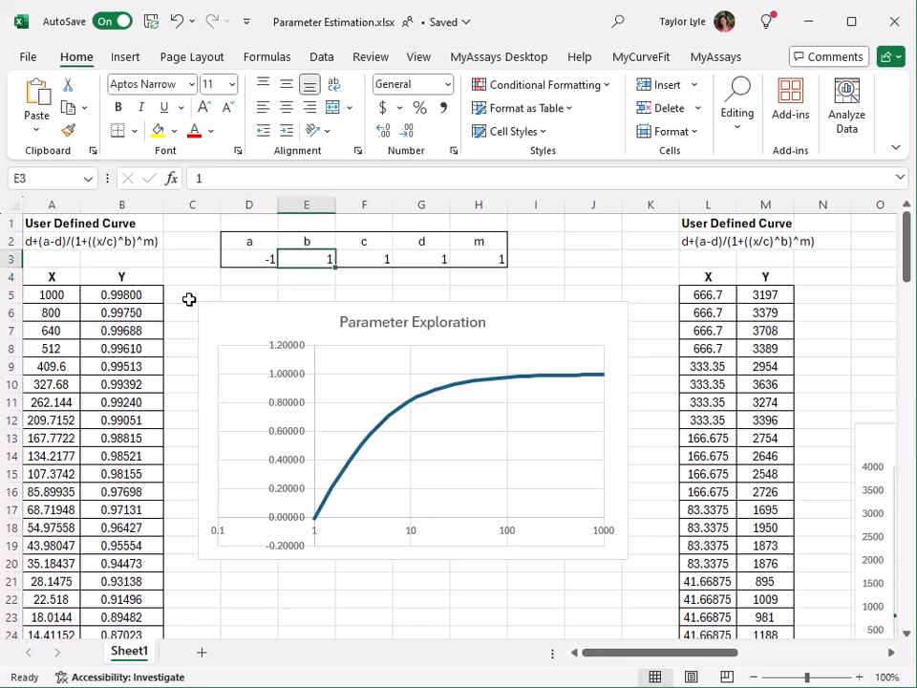
text(-1)
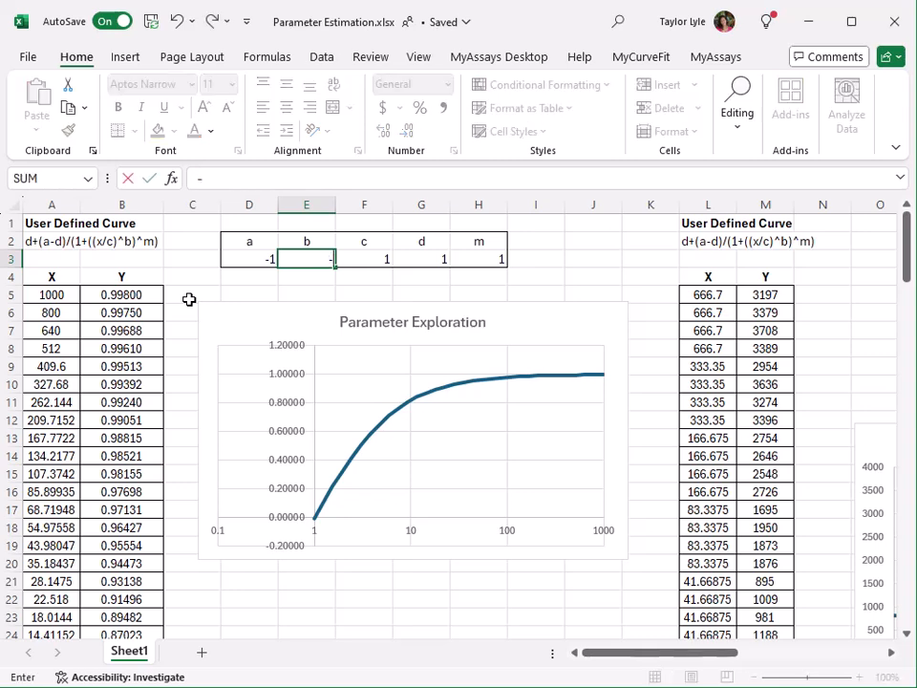
key(Return)
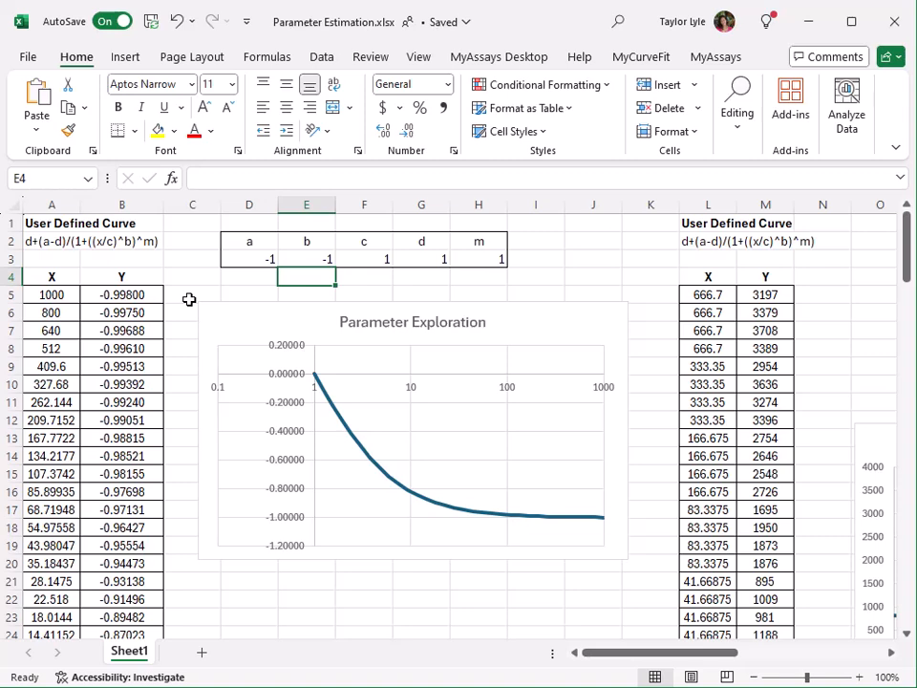
Step: Set parameter b to 0.5
key(Up)
text(0.5)
key(Return)
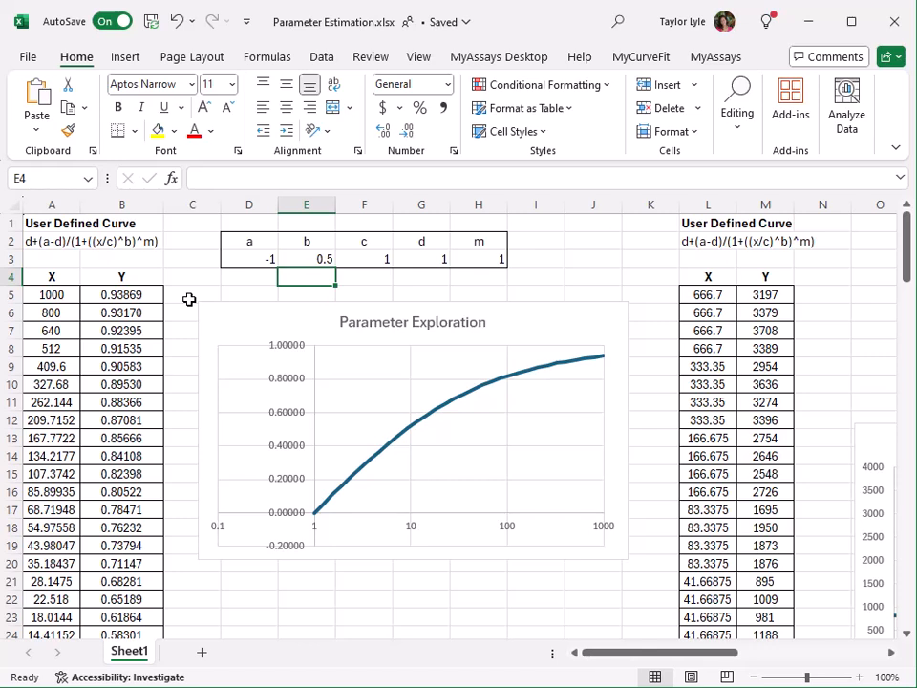
Step: Set parameter c to -1
key(Up)
key(Right)
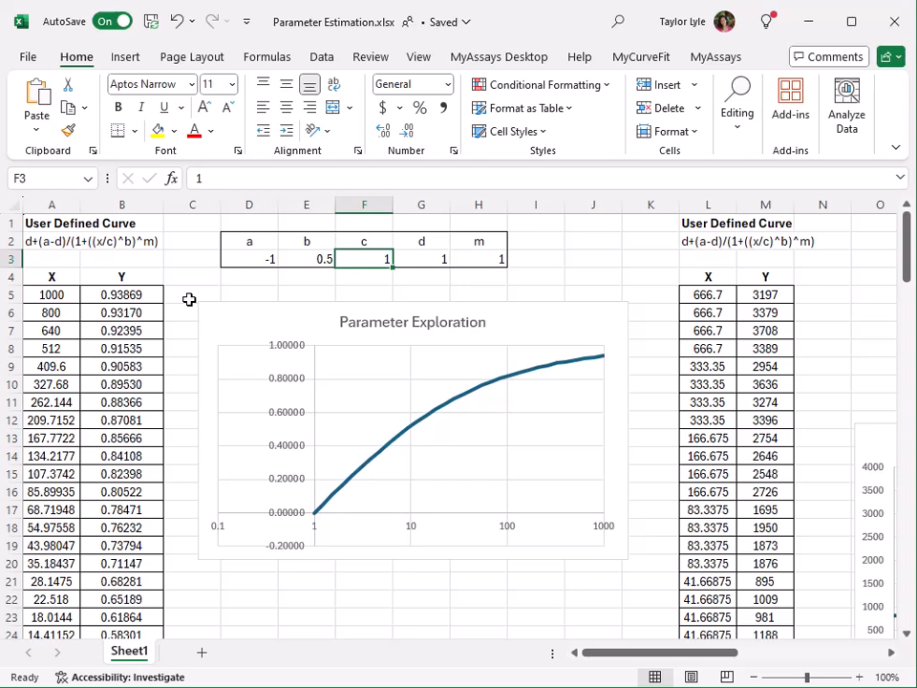
text(-1)
key(Return)
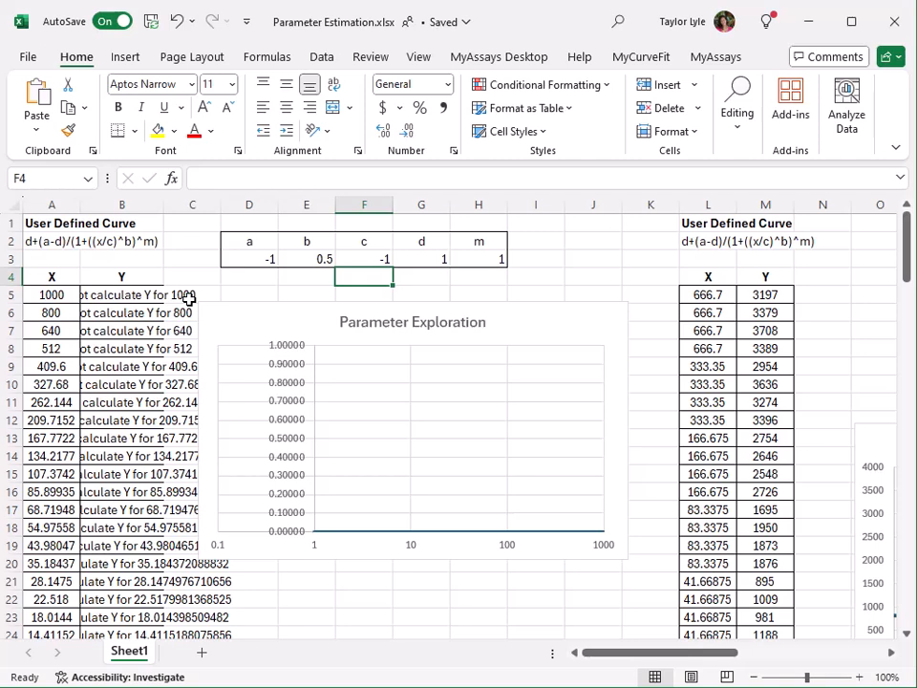
Step: Set parameter c to 1
key(Up)
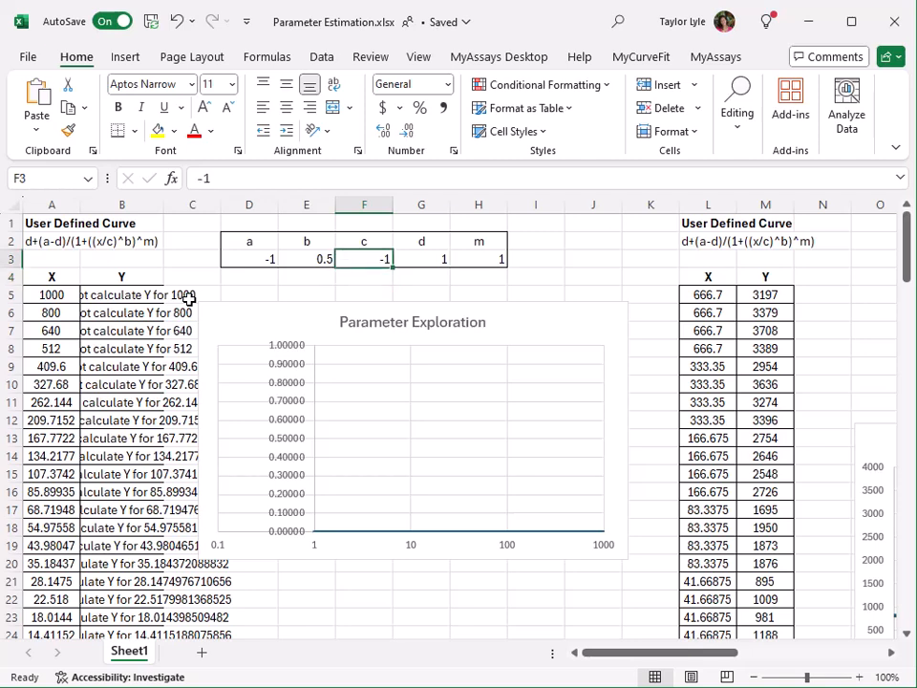
text(1)
key(Return)
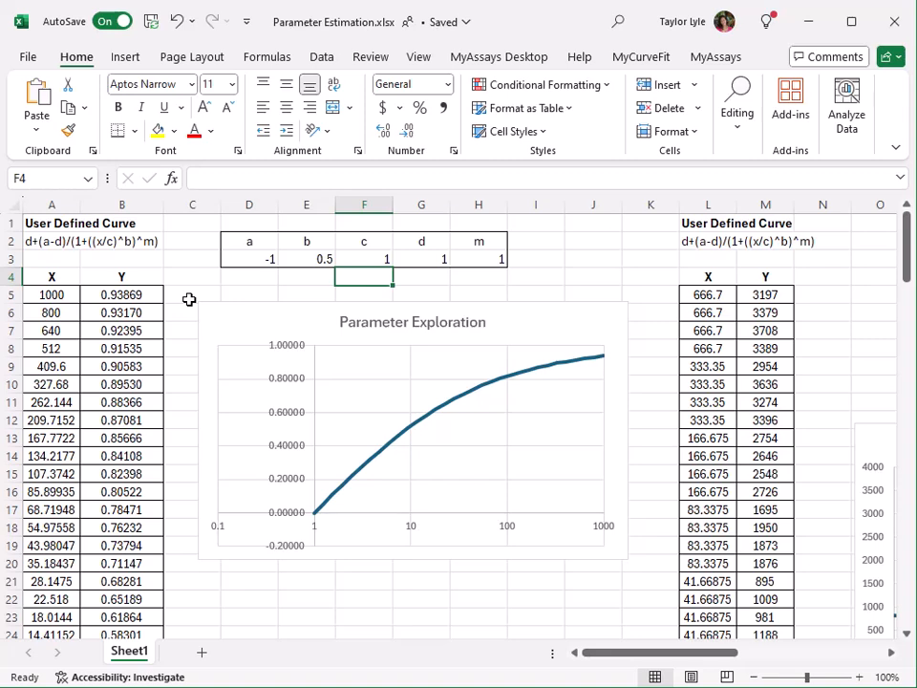
Step: Set parameter c to 10
key(Up)
text(10)
key(Return)
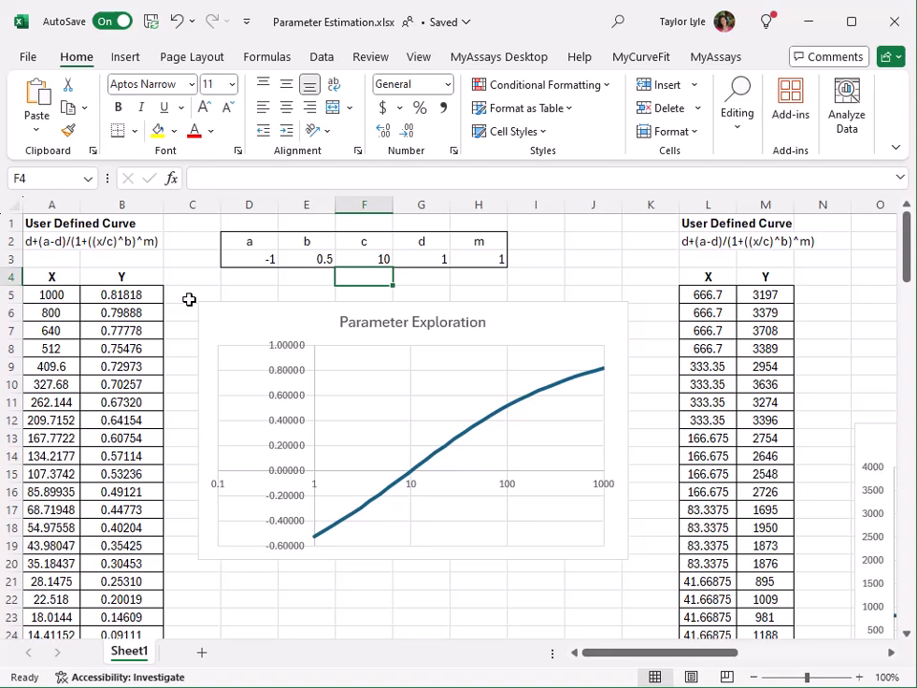
Step: Set parameter c to 100
key(Up)
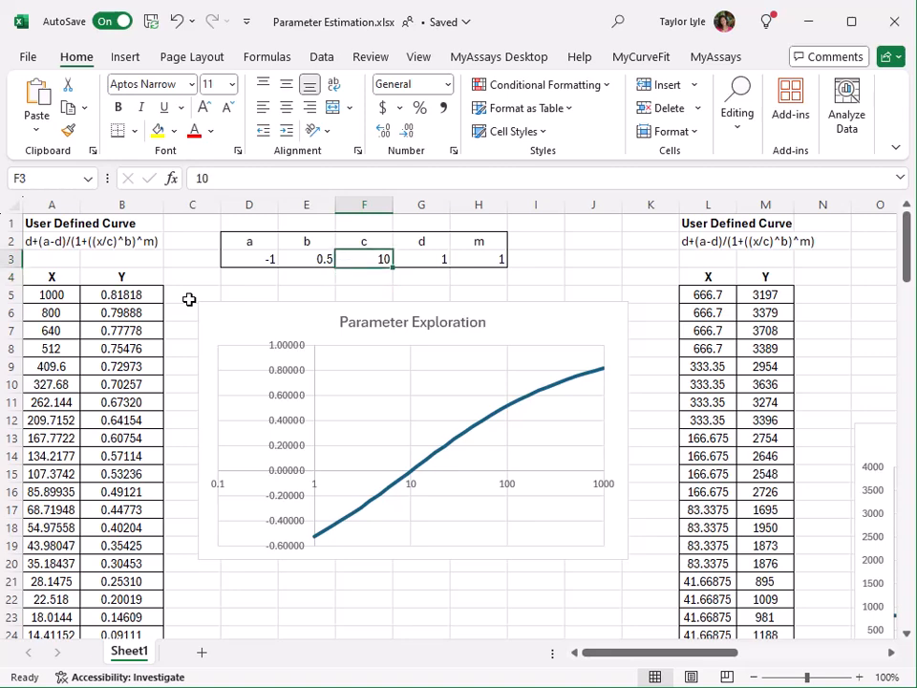
text(100)
key(Return)
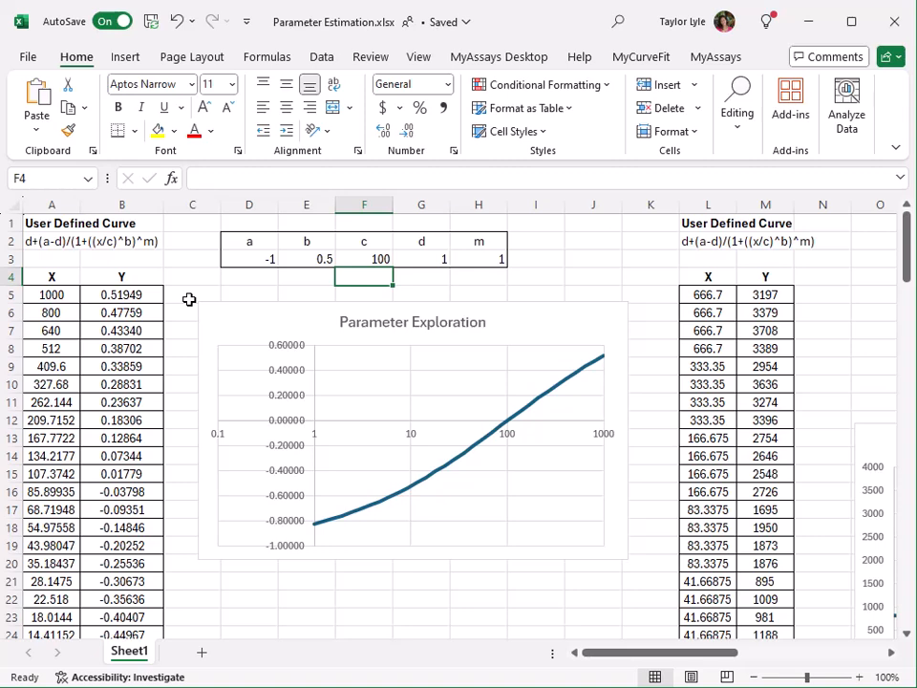
Step: Set parameter c back to 1
key(Up)
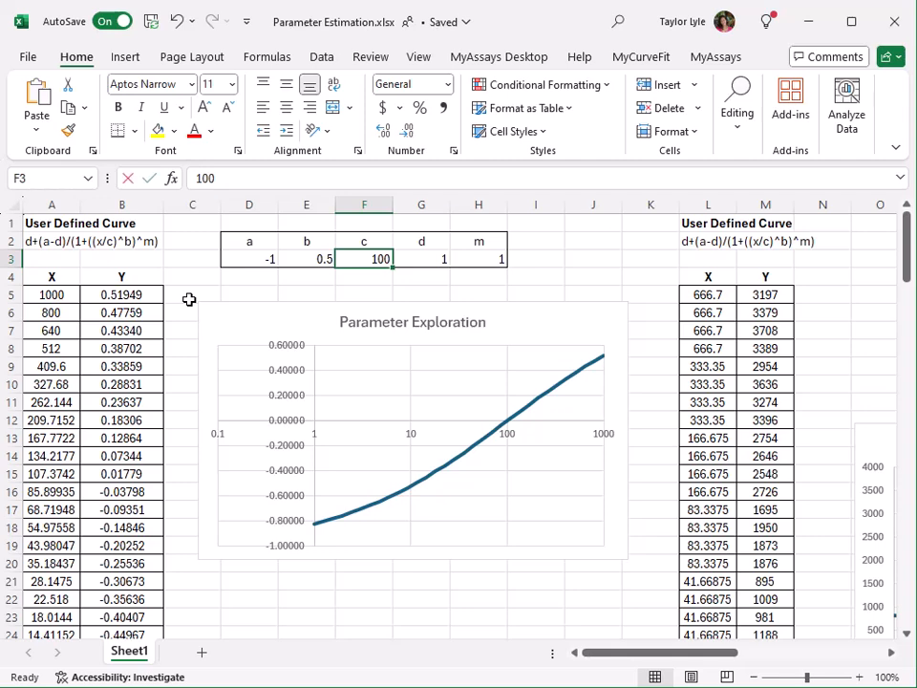
text(1)
key(Return)
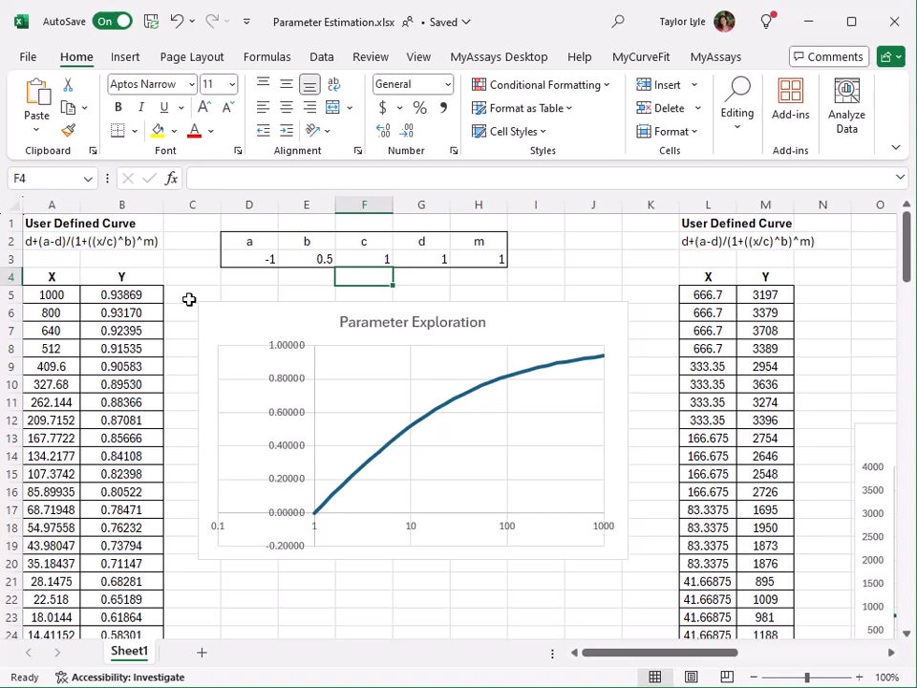
Step: Set parameter d to -1
key(Up)
key(Right)
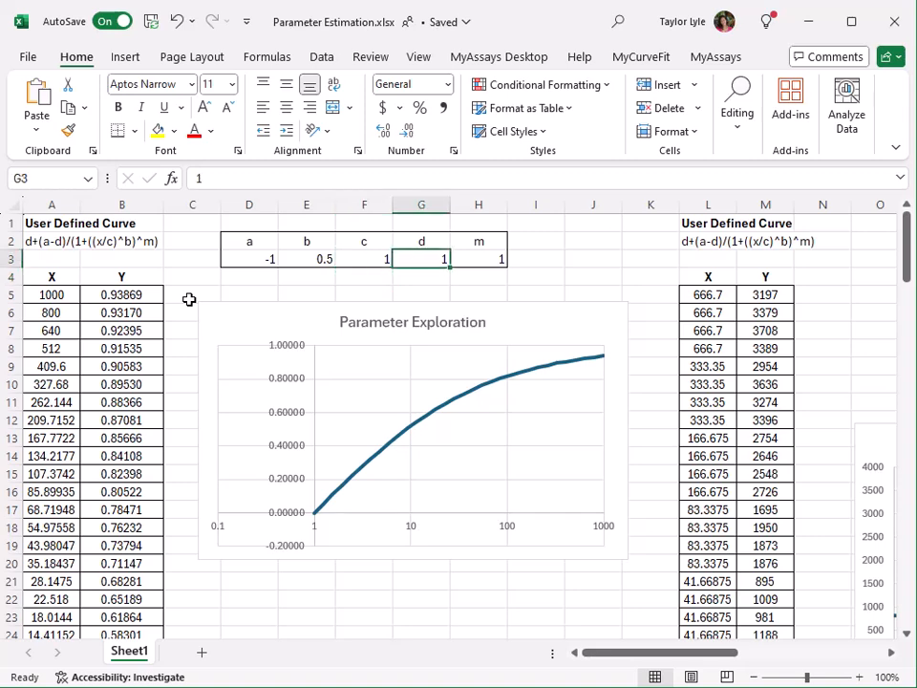
text(-1)
key(Return)
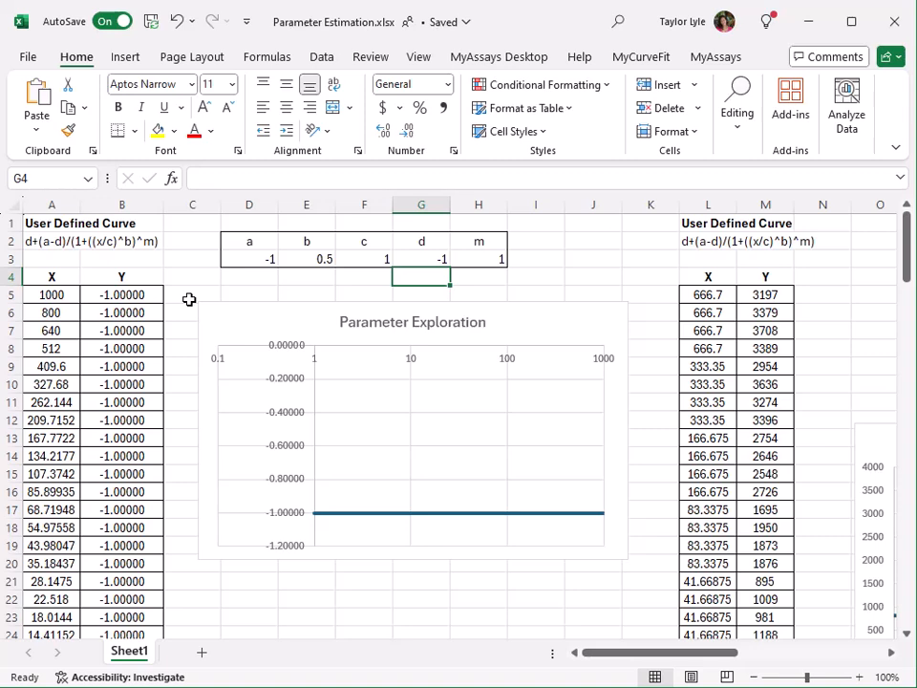
Step: Set parameter d to 100
key(Up)
text(100)
key(Return)
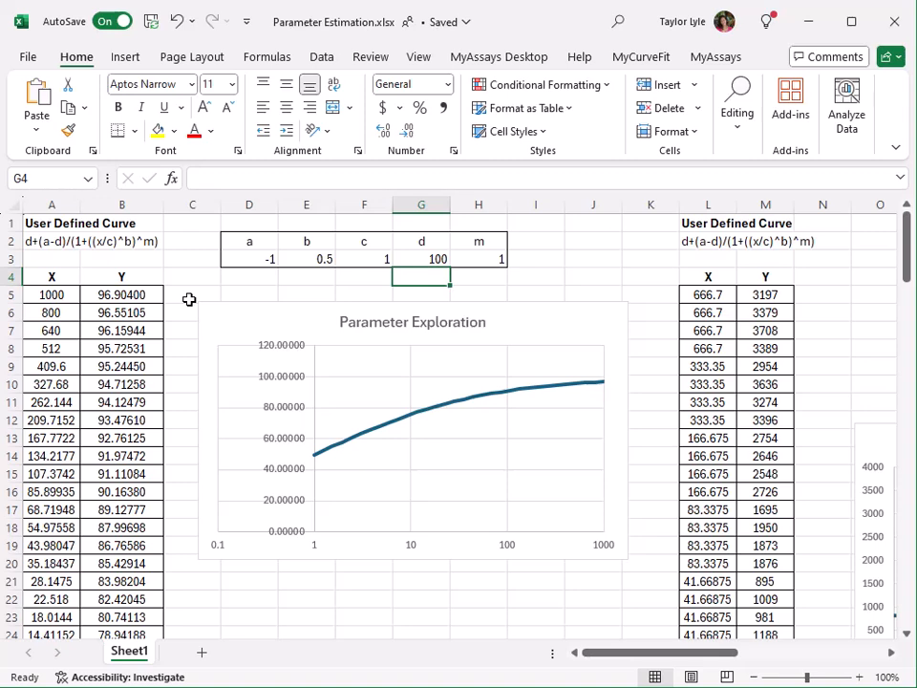
Step: Set parameter m to -1
key(Up)
key(Right)
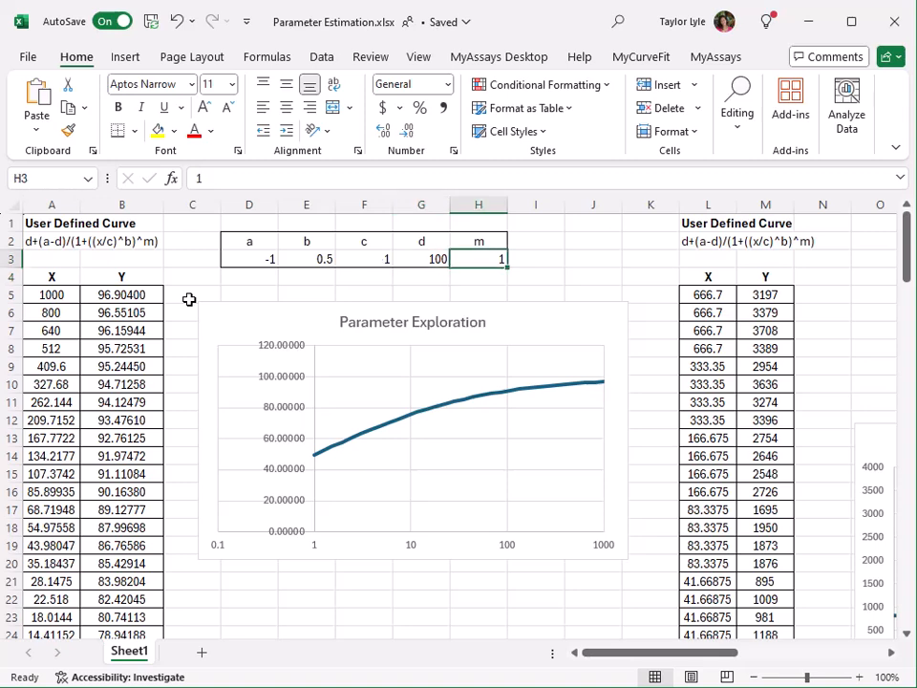
text(-1)
key(Return)
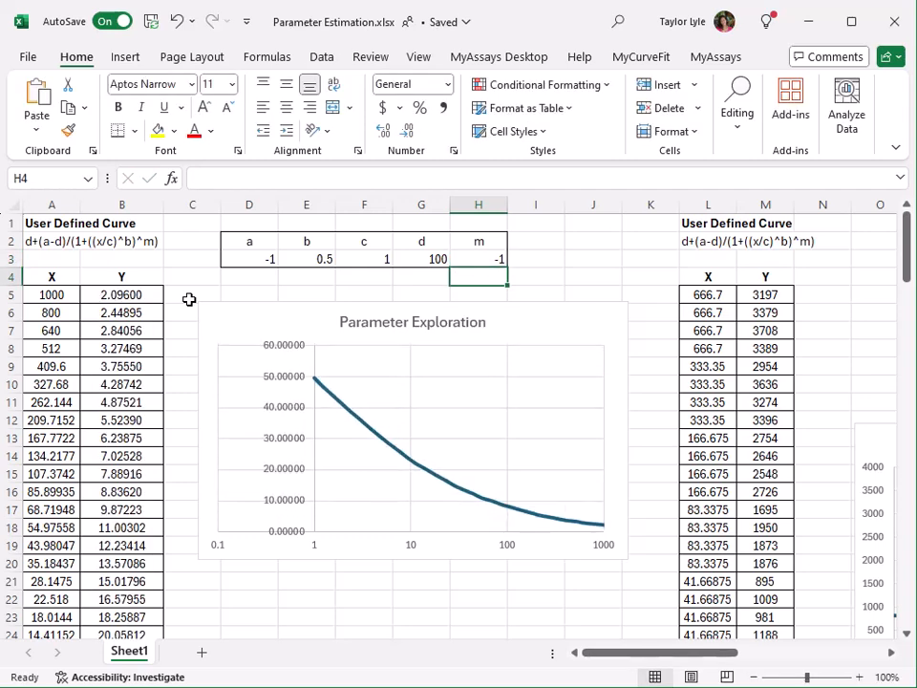
Step: Set parameter m to 0.5
key(Up)
text(0.5)
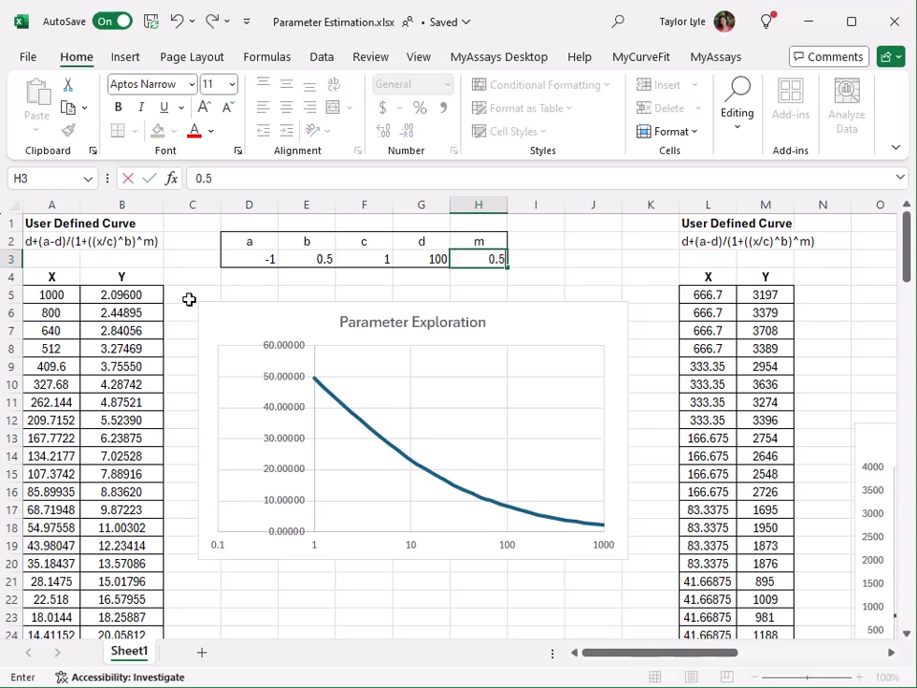
key(Return)
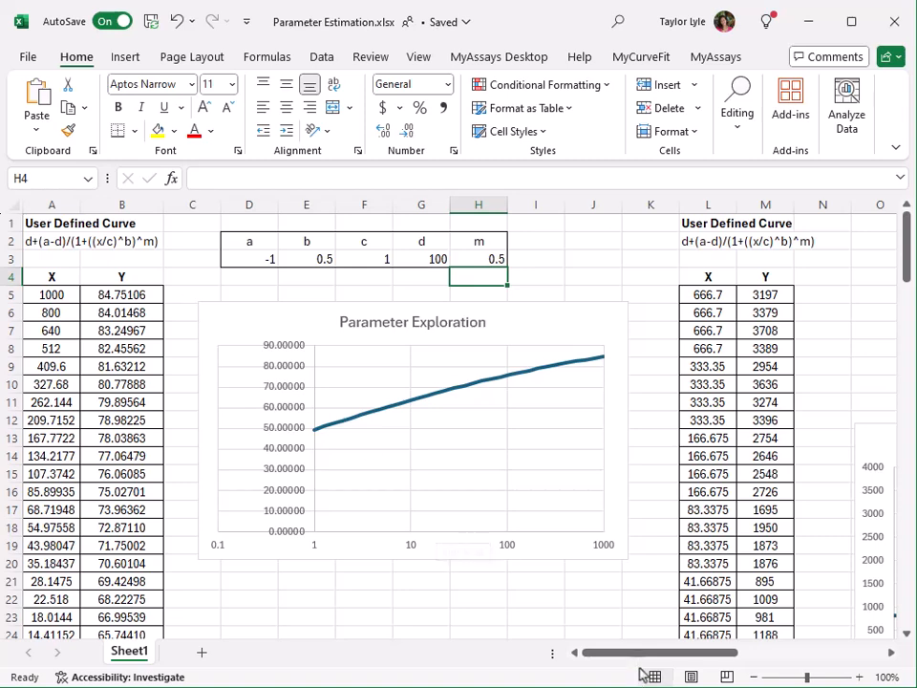
Step: Set the estimate for parameter a to the minimum of the Y data, =MIN(M5:M36)
drag(642, 659, 763, 655)
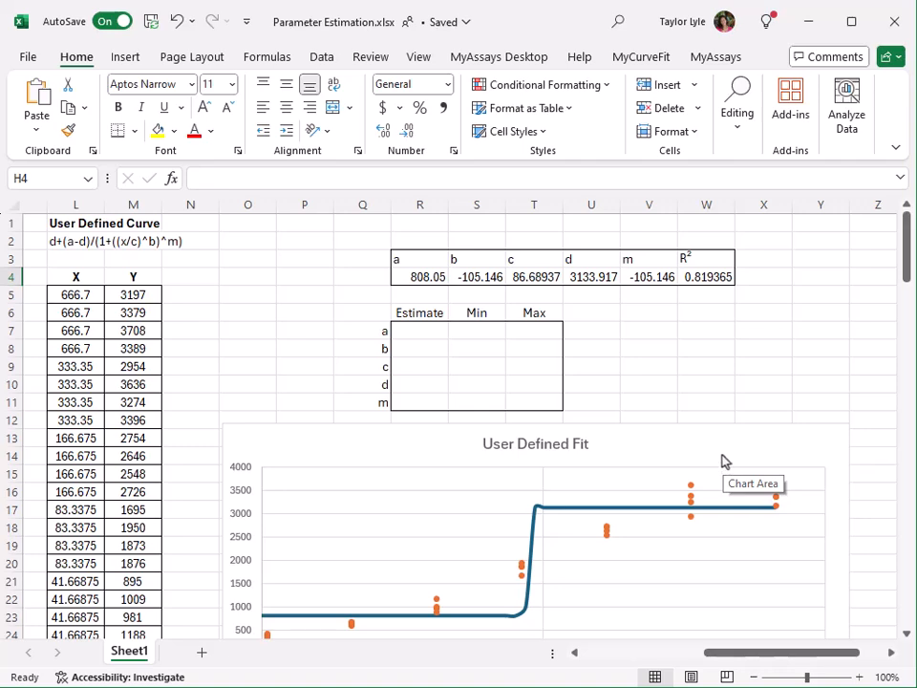
scroll(256, 358, down, 2)
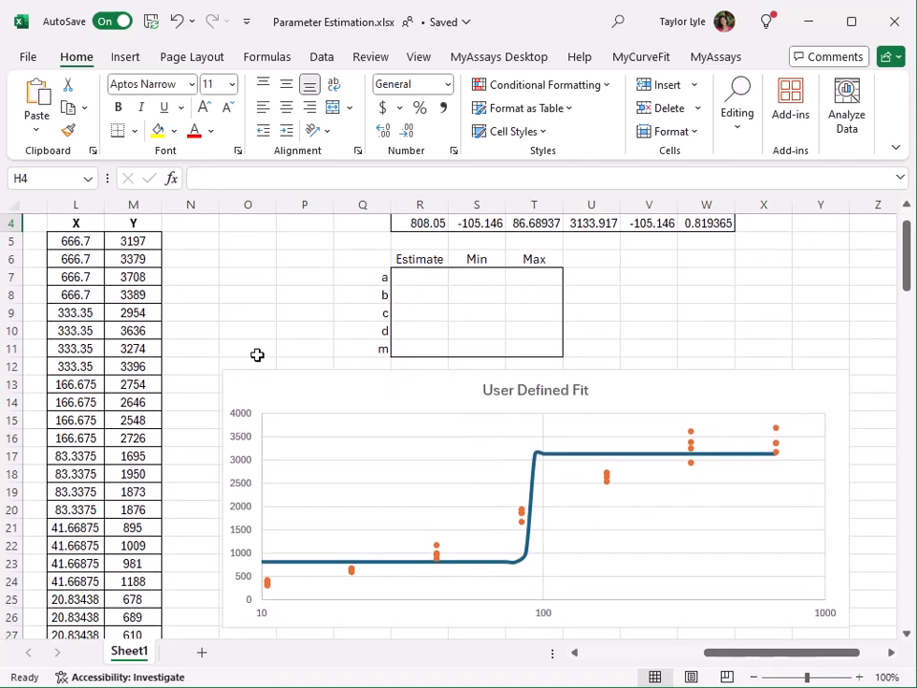
scroll(256, 354, down, 1)
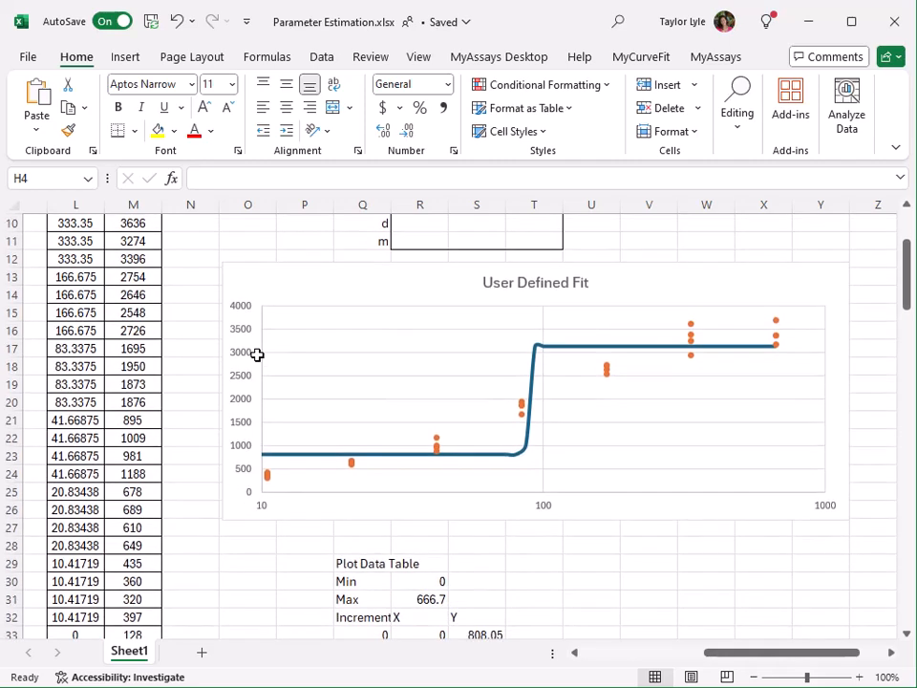
scroll(255, 354, down, 3)
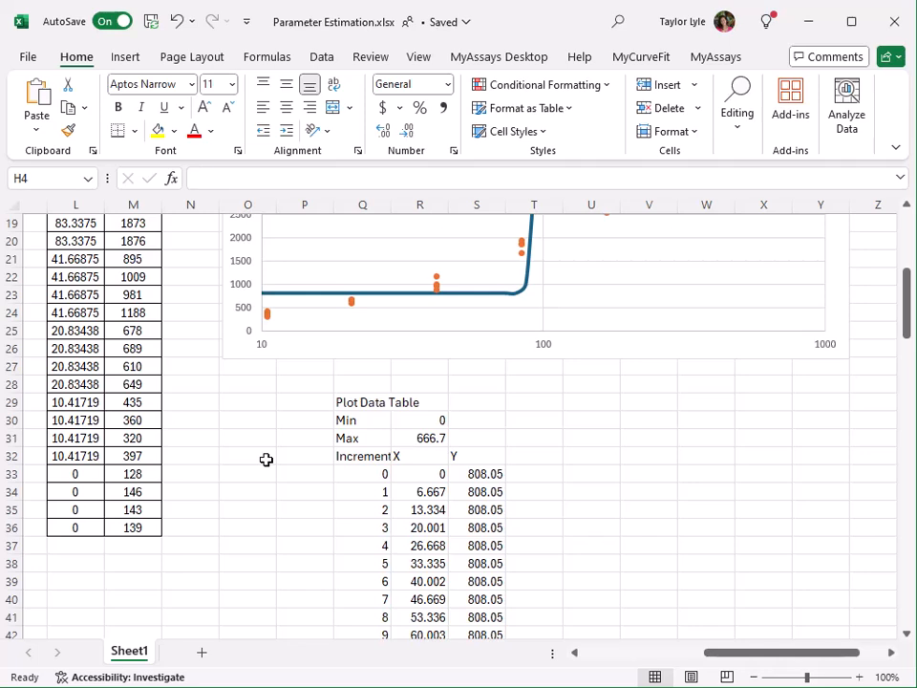
scroll(265, 460, up, 5)
click(433, 275)
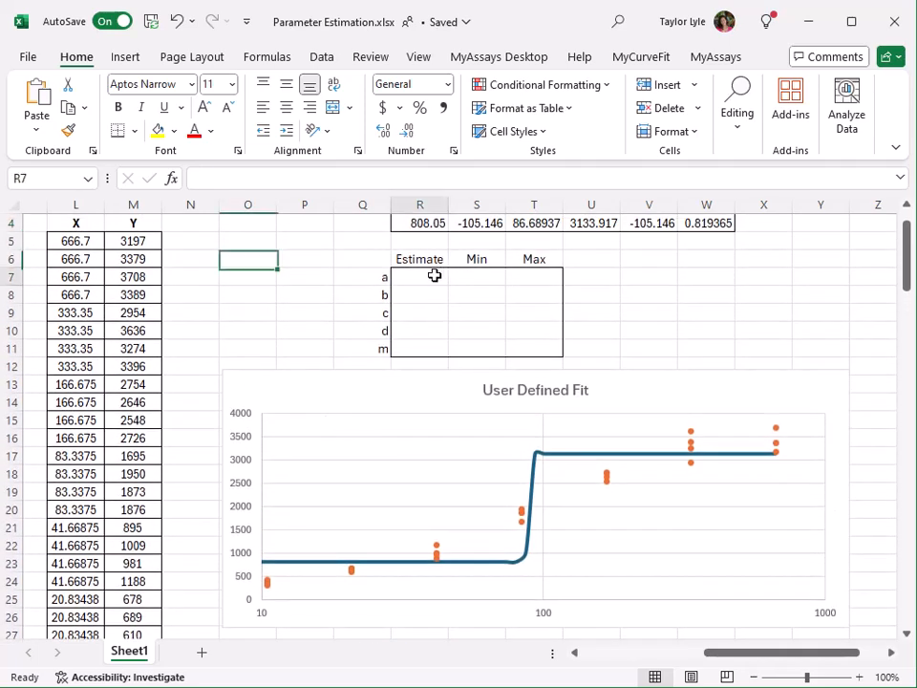
text(=min()
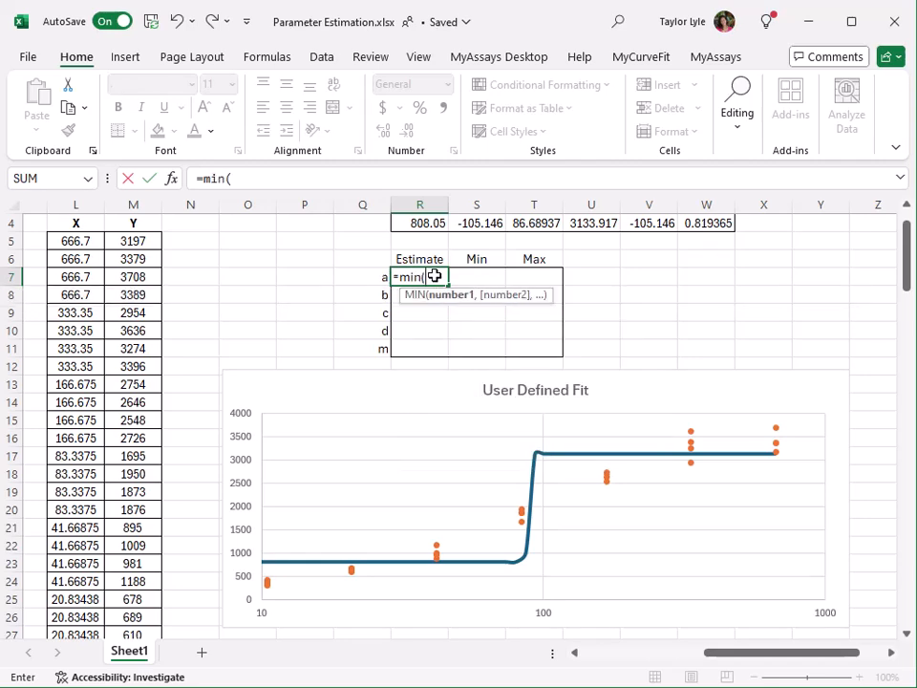
click(142, 242)
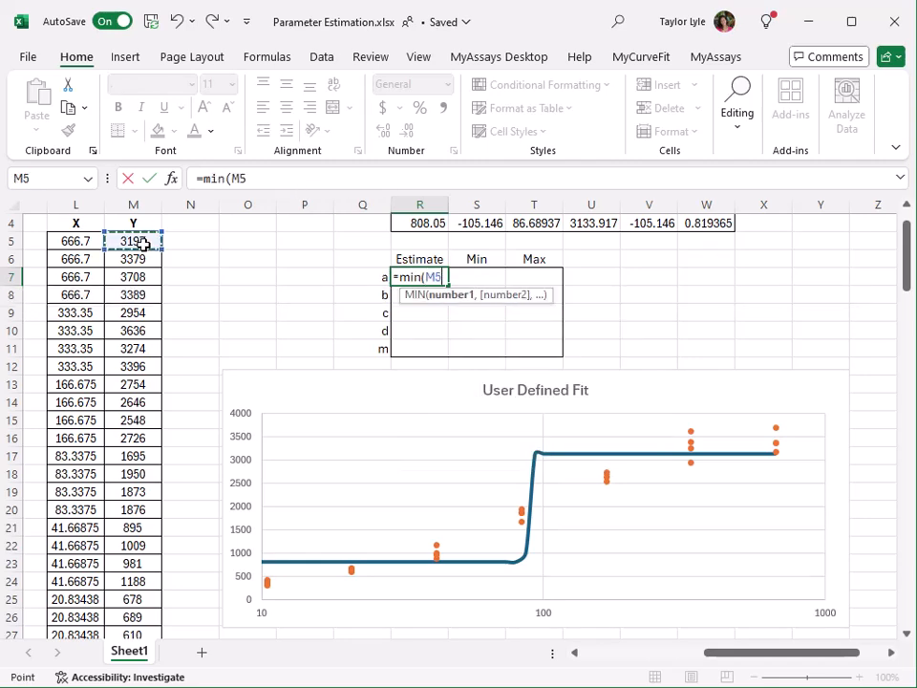
key(ctrl+shift+Down)
key(Return)
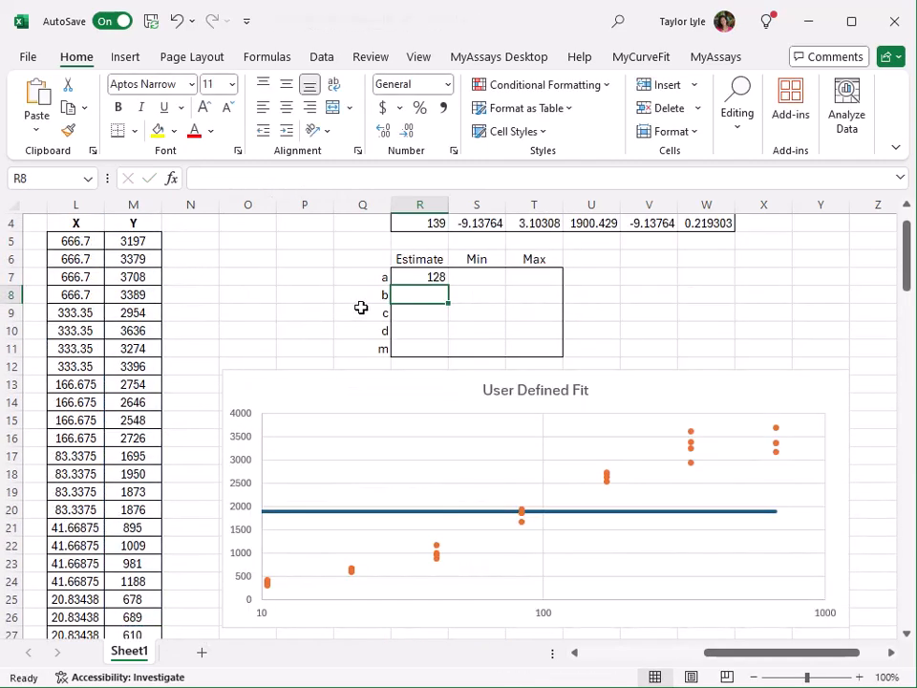
click(436, 271)
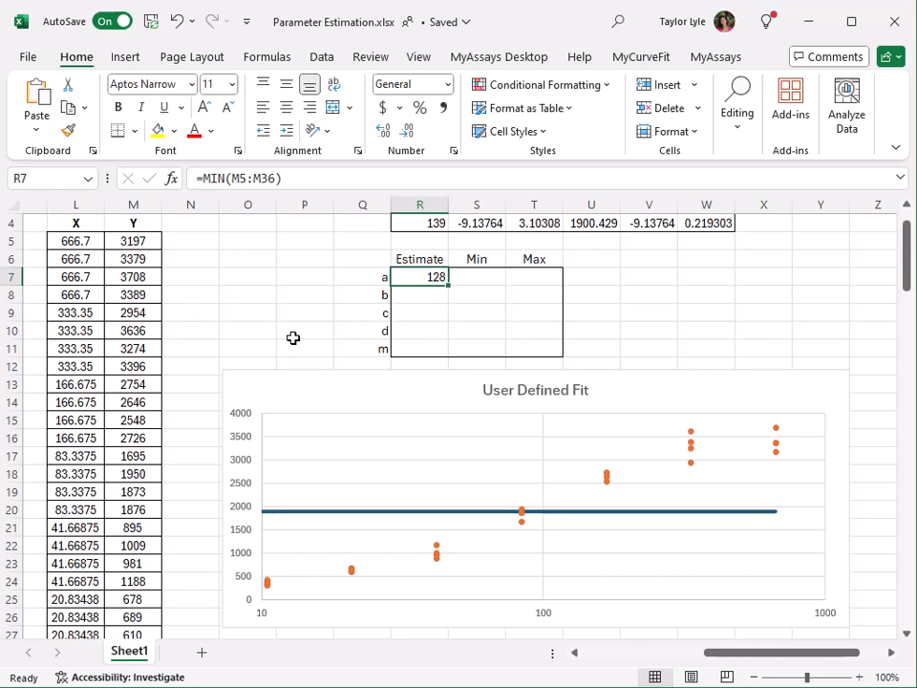
Step: Set the estimate for parameter d to the maximum of the Y data, =MAX(M5:M36)
click(398, 330)
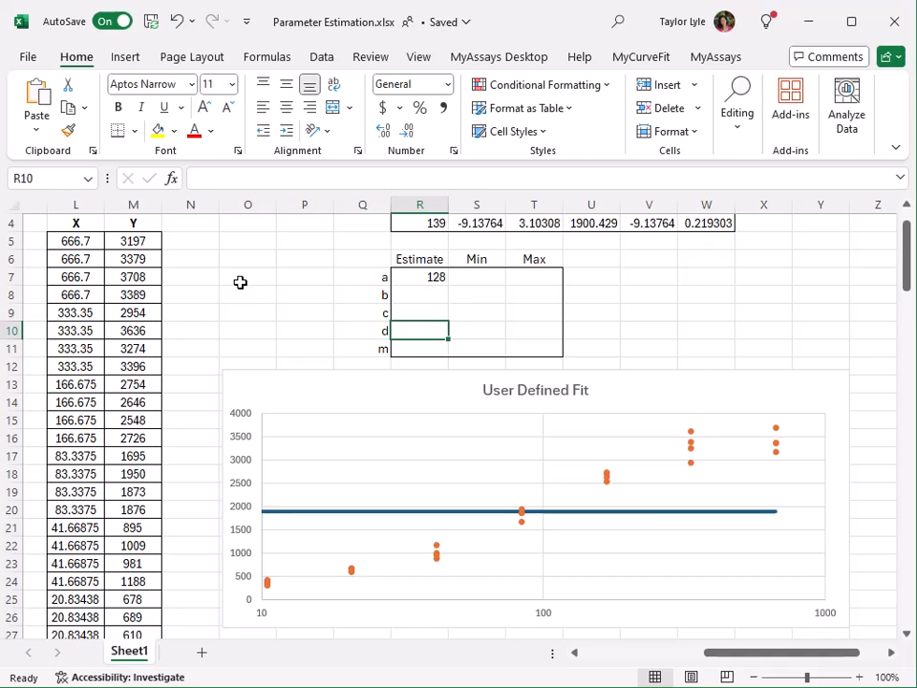
text(=max()
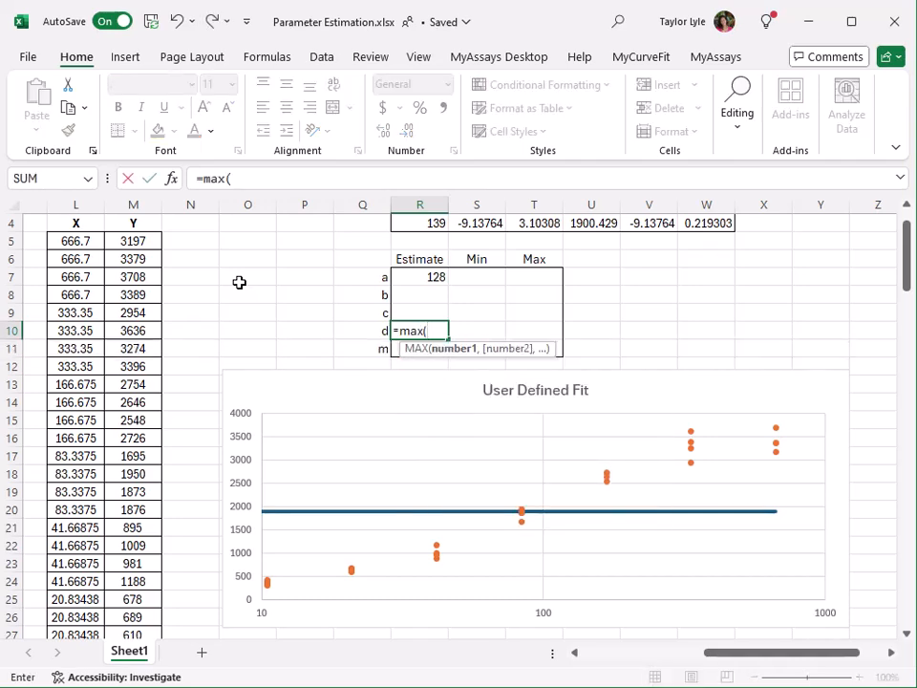
click(136, 240)
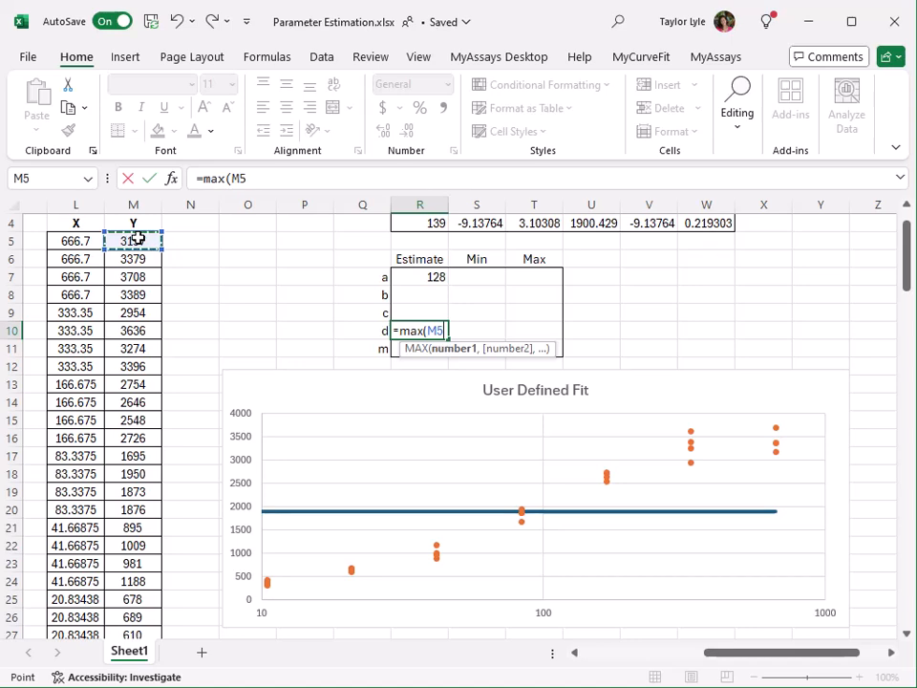
drag(136, 239, 158, 241)
key(Return)
click(431, 364)
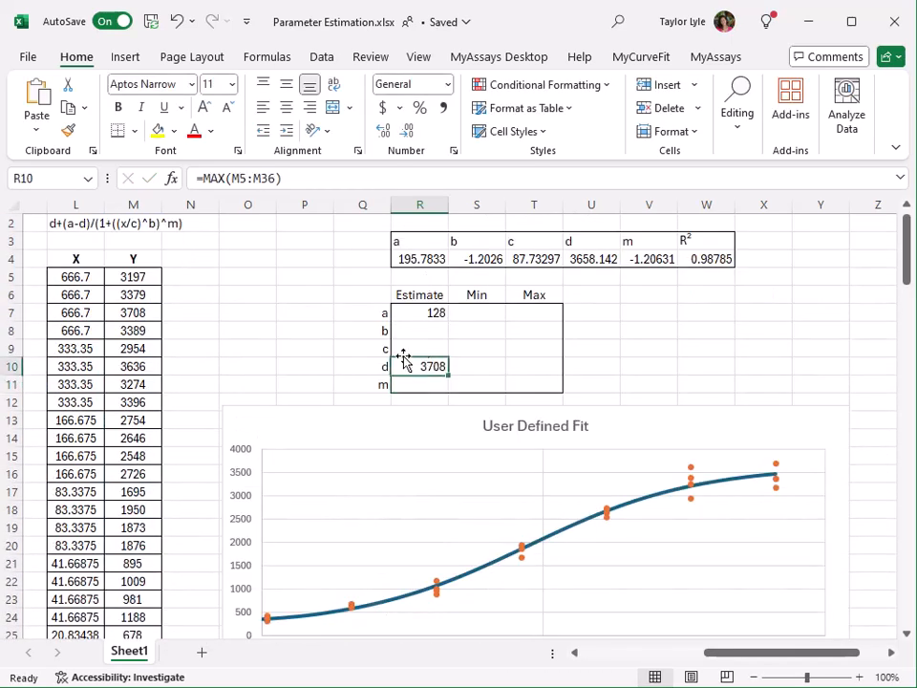
scroll(229, 305, down, 1)
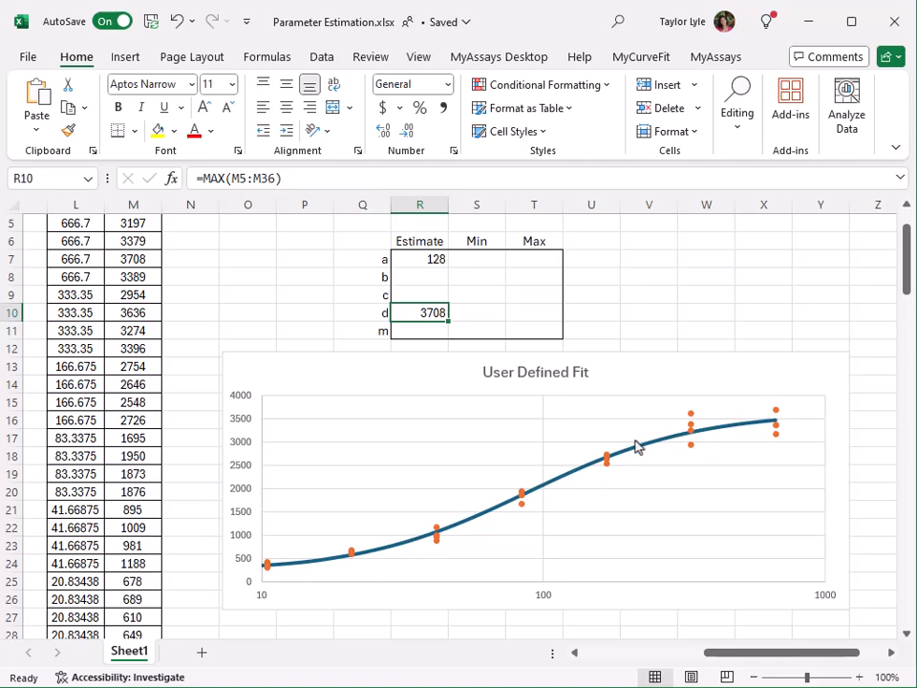
scroll(87, 299, up, 1)
scroll(87, 299, up, 1)
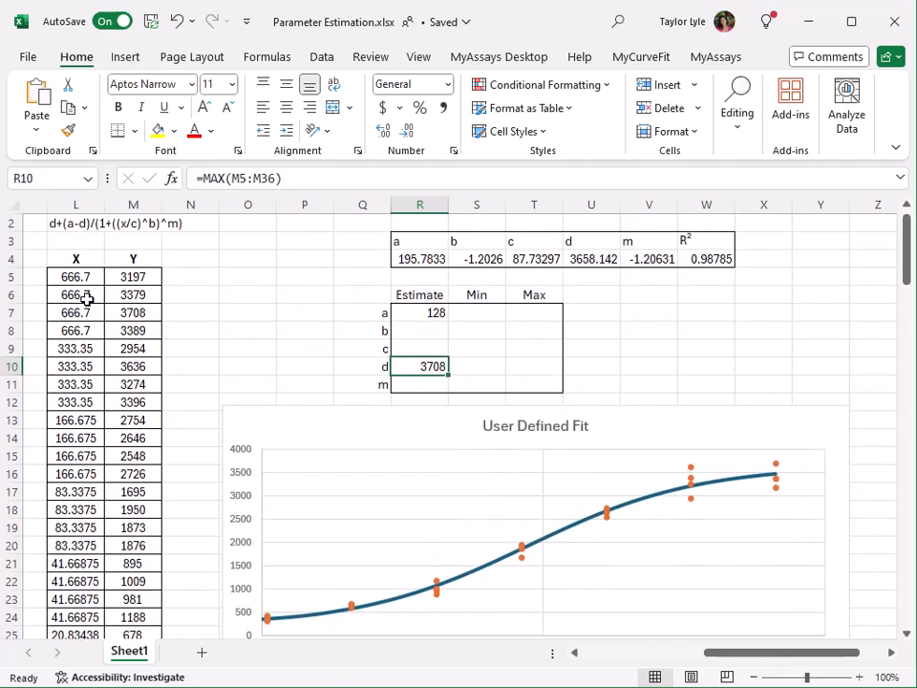